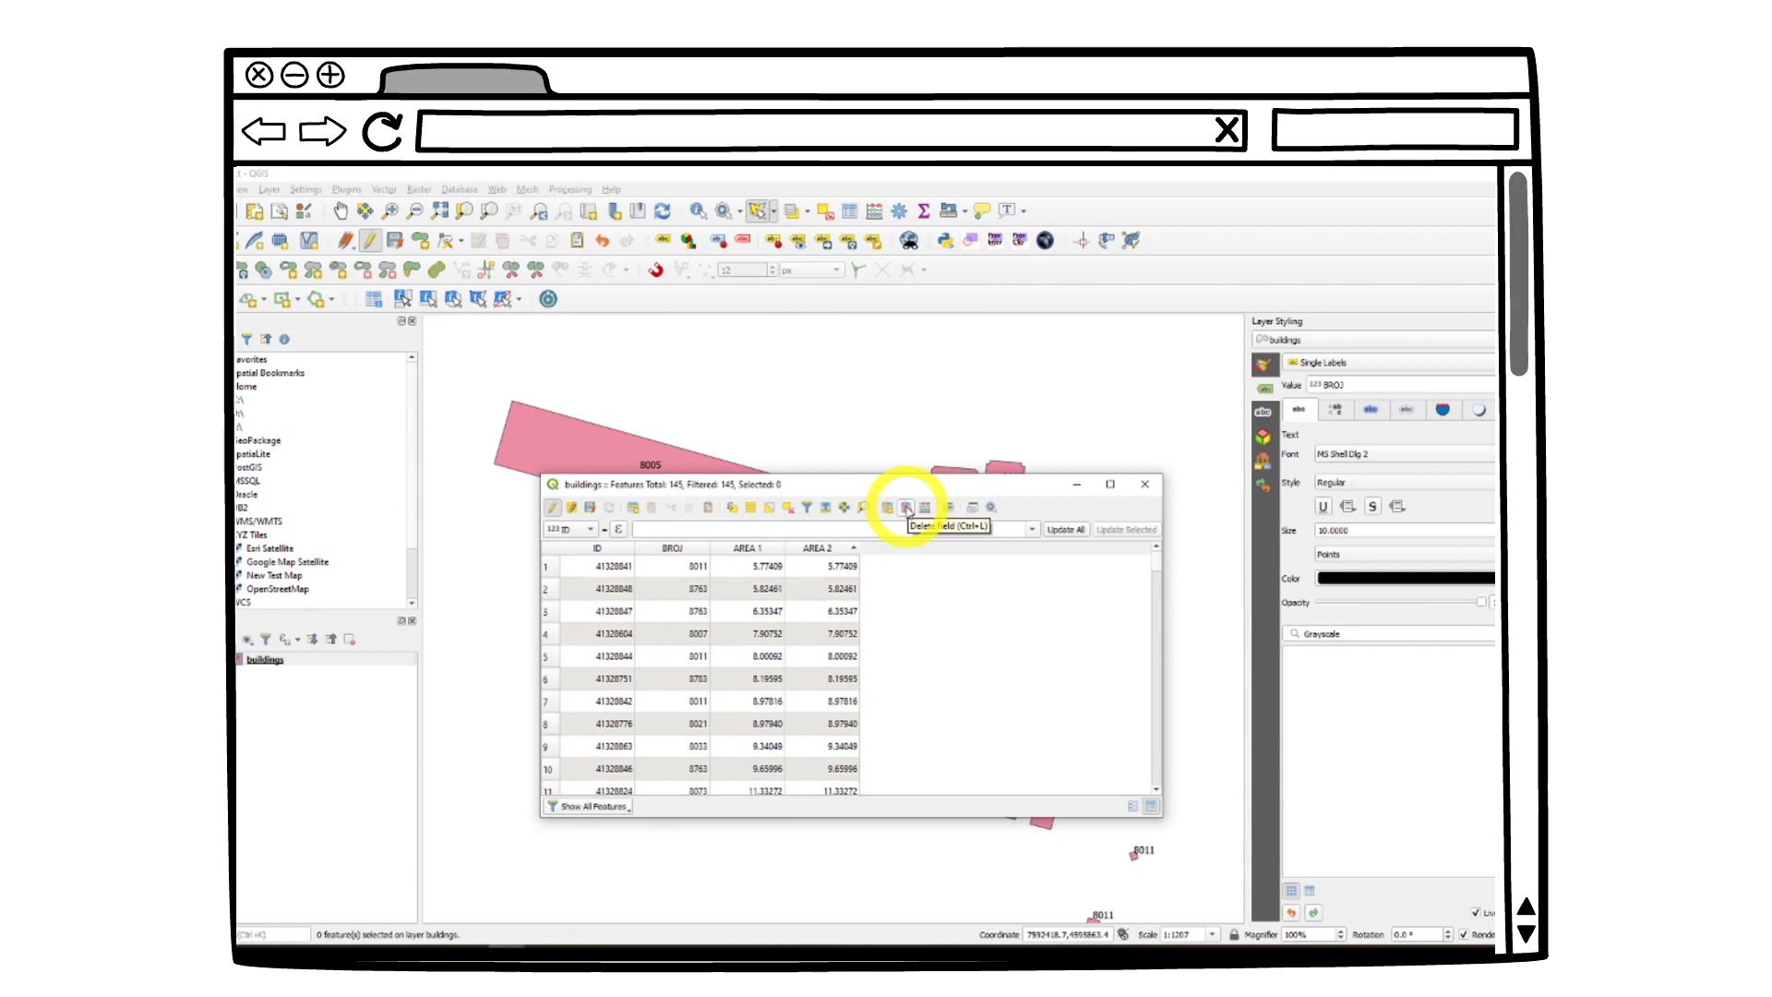
Delete the AREA 2 and AREA 1 fields from the buildings table, then close it.
click(907, 509)
click(737, 511)
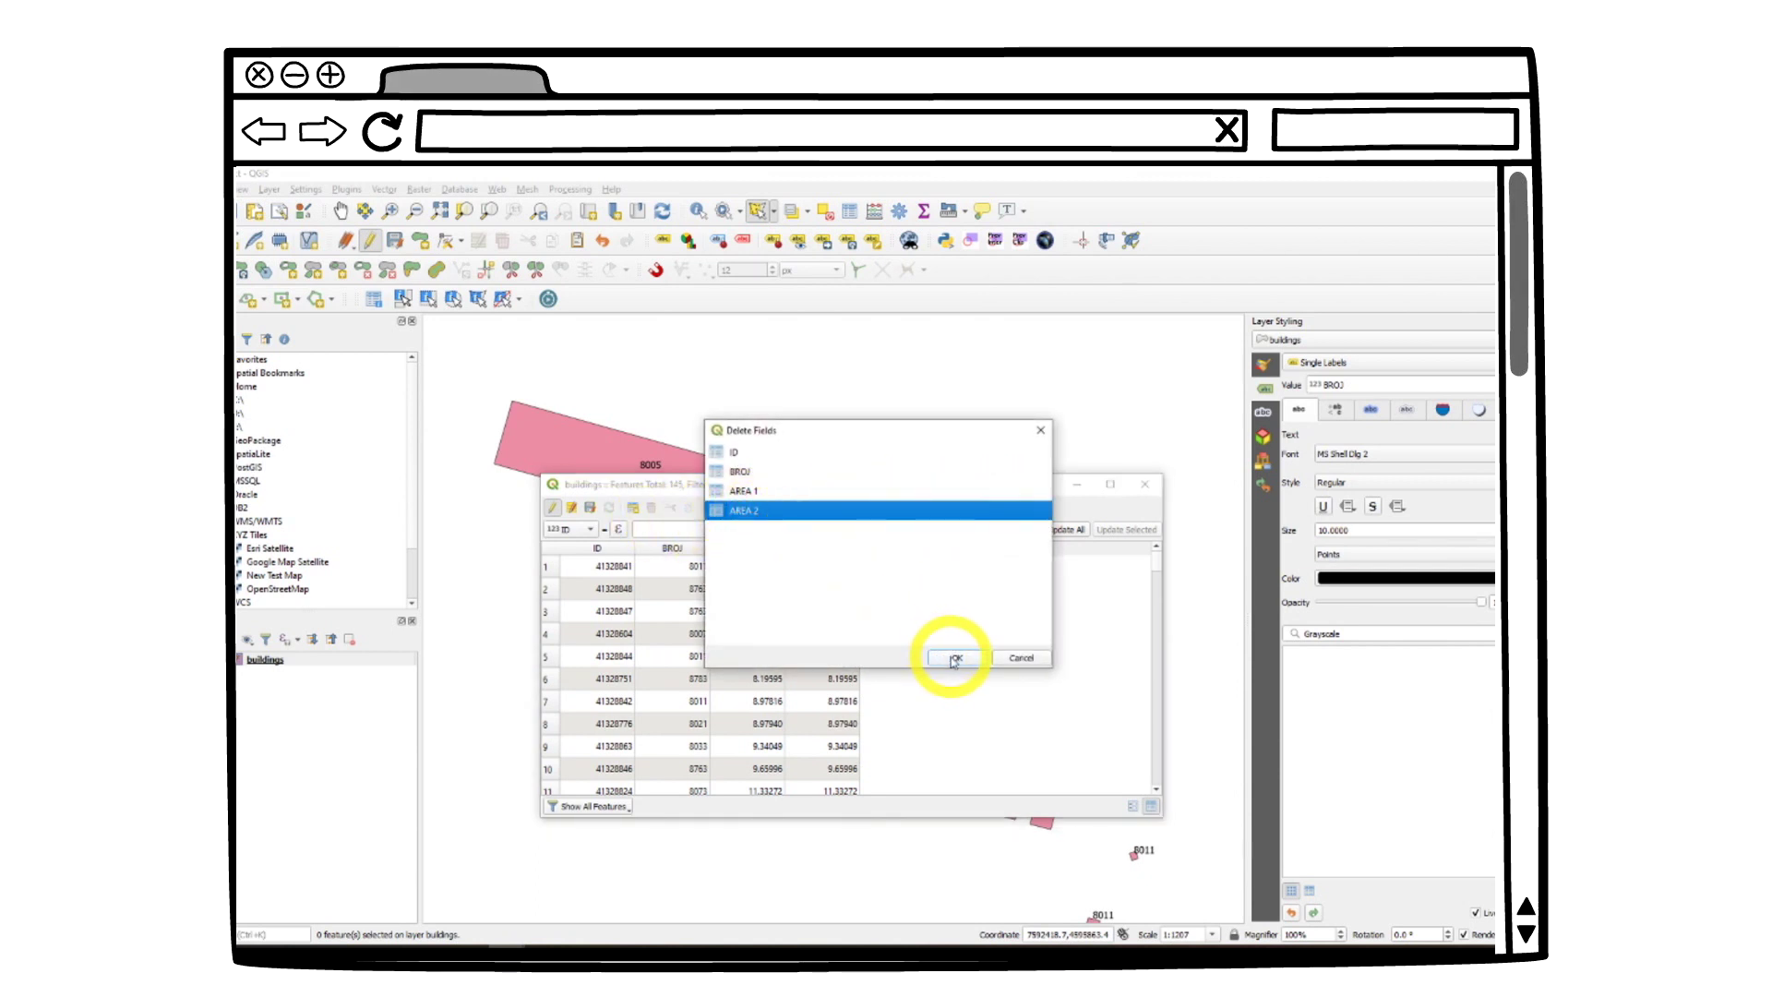
click(771, 491)
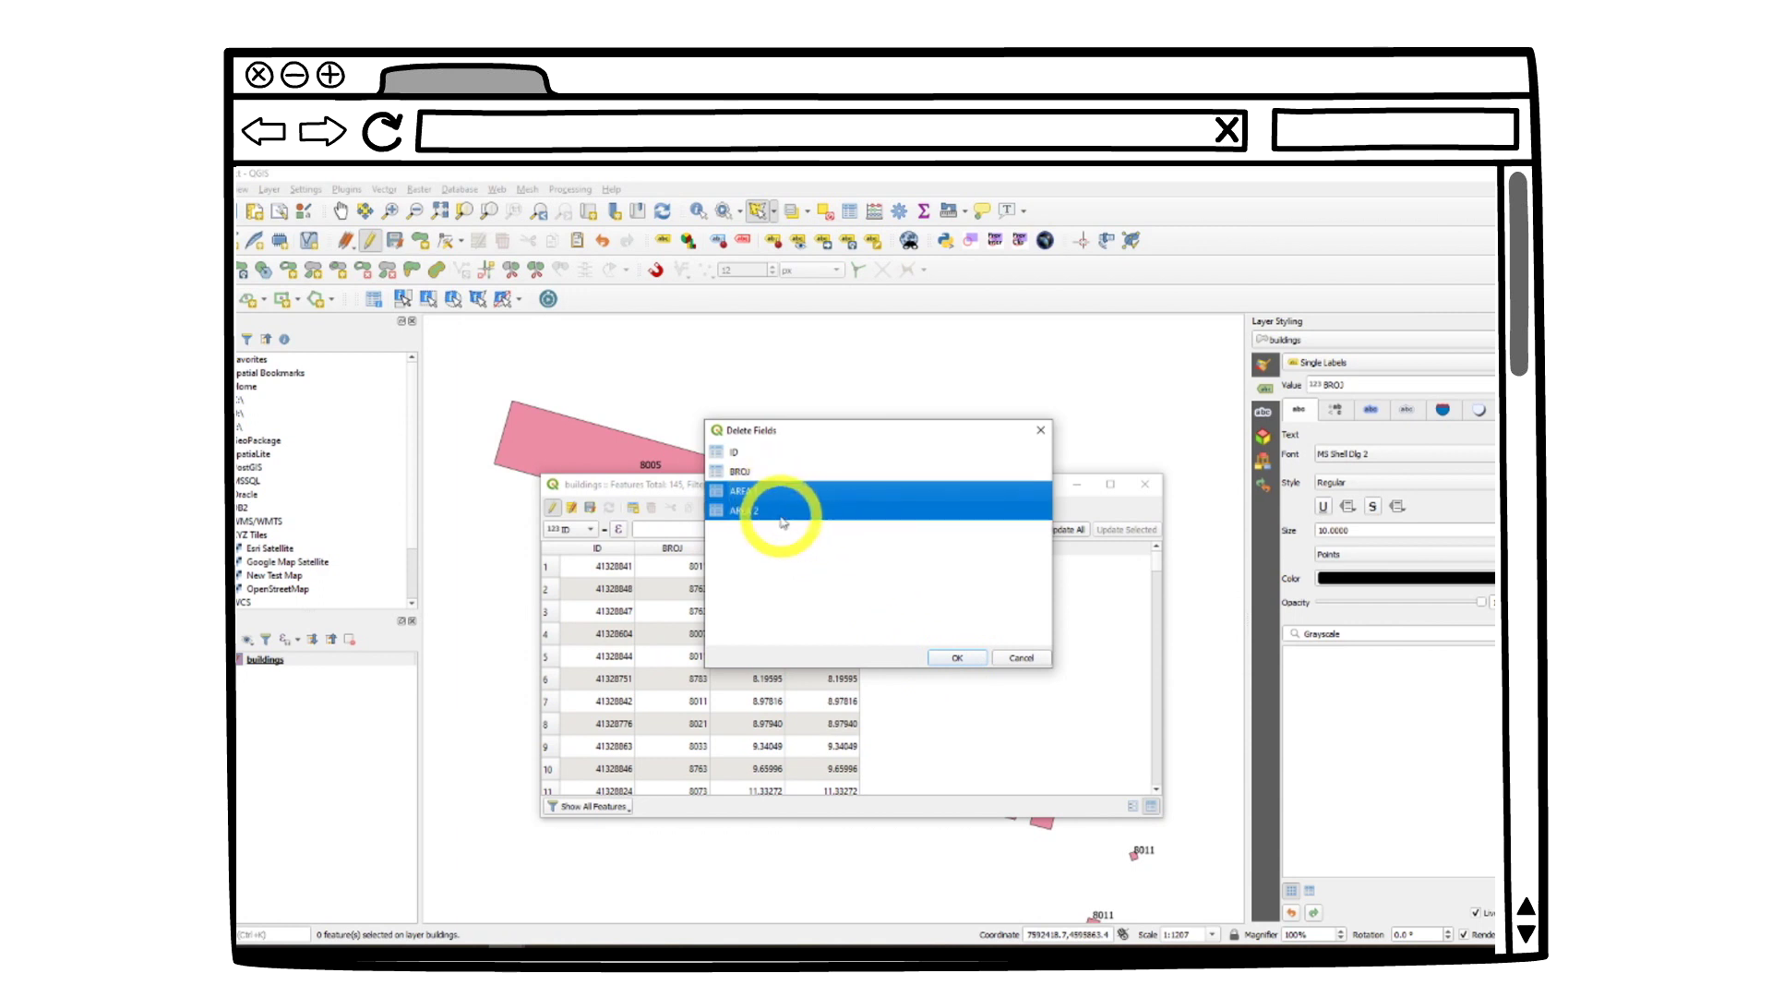
click(957, 658)
click(1143, 483)
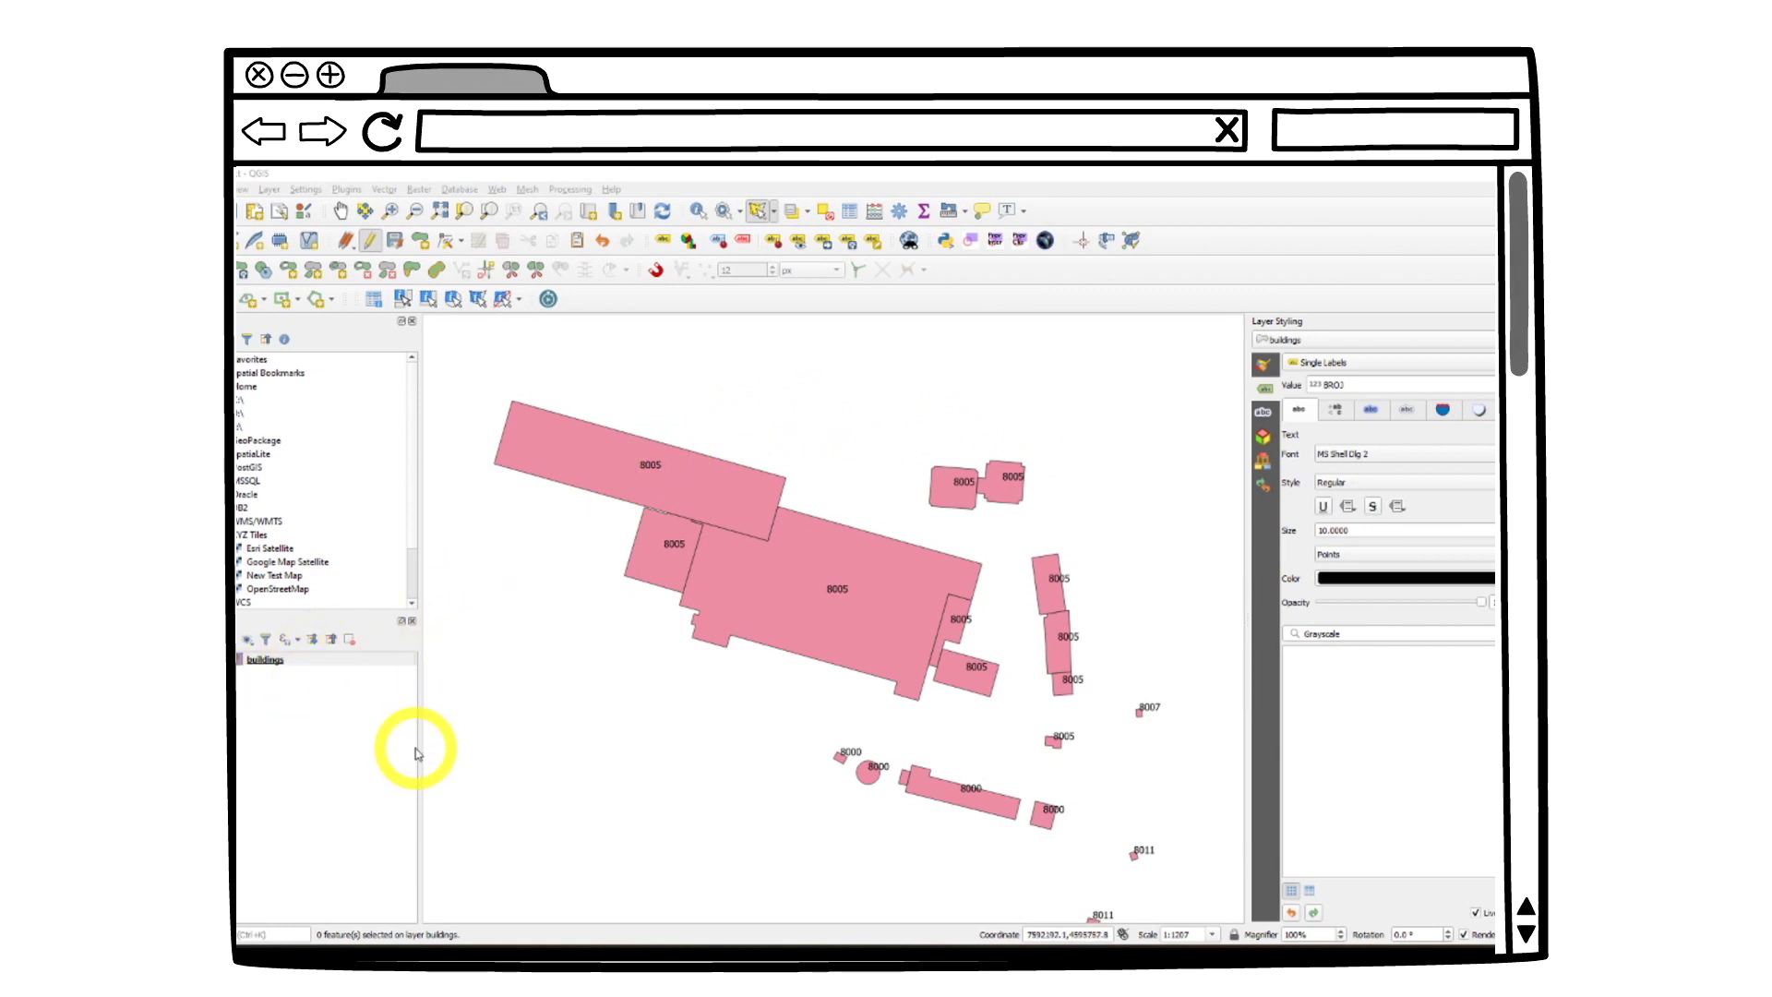
Select the buildings with BROJ value 8005 and merge them into one feature.
click(651, 737)
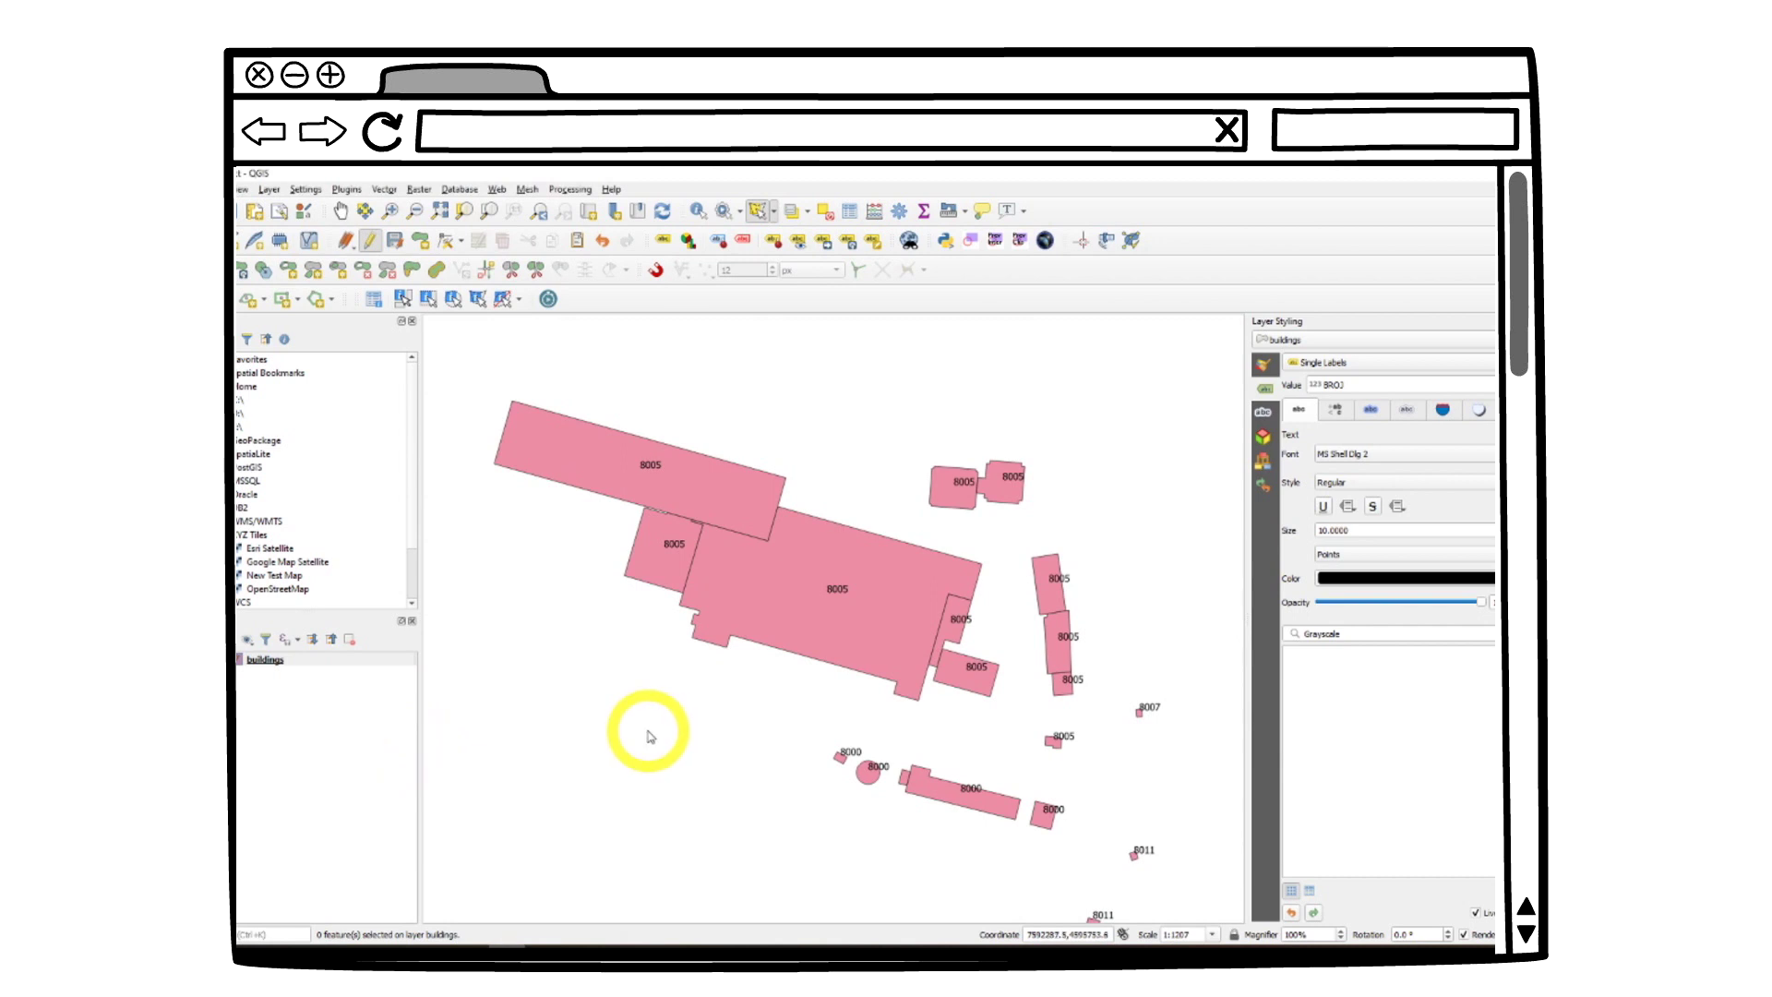
key(F3)
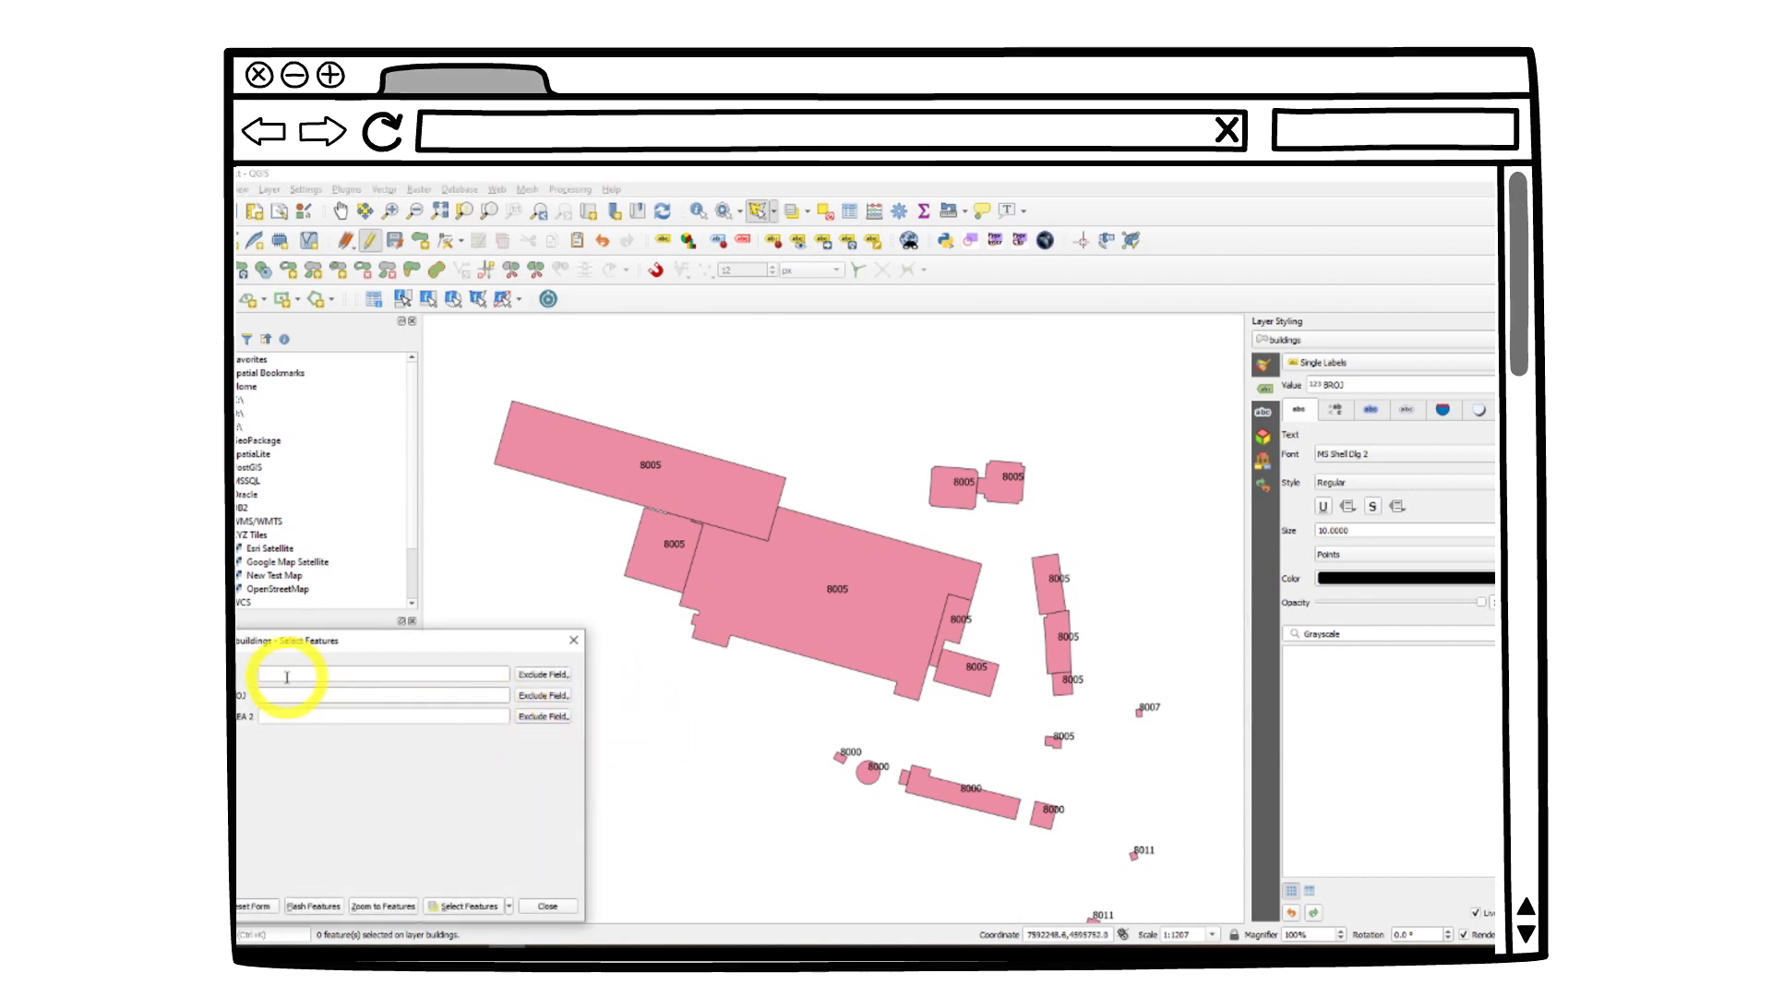
click(278, 698)
text(8005)
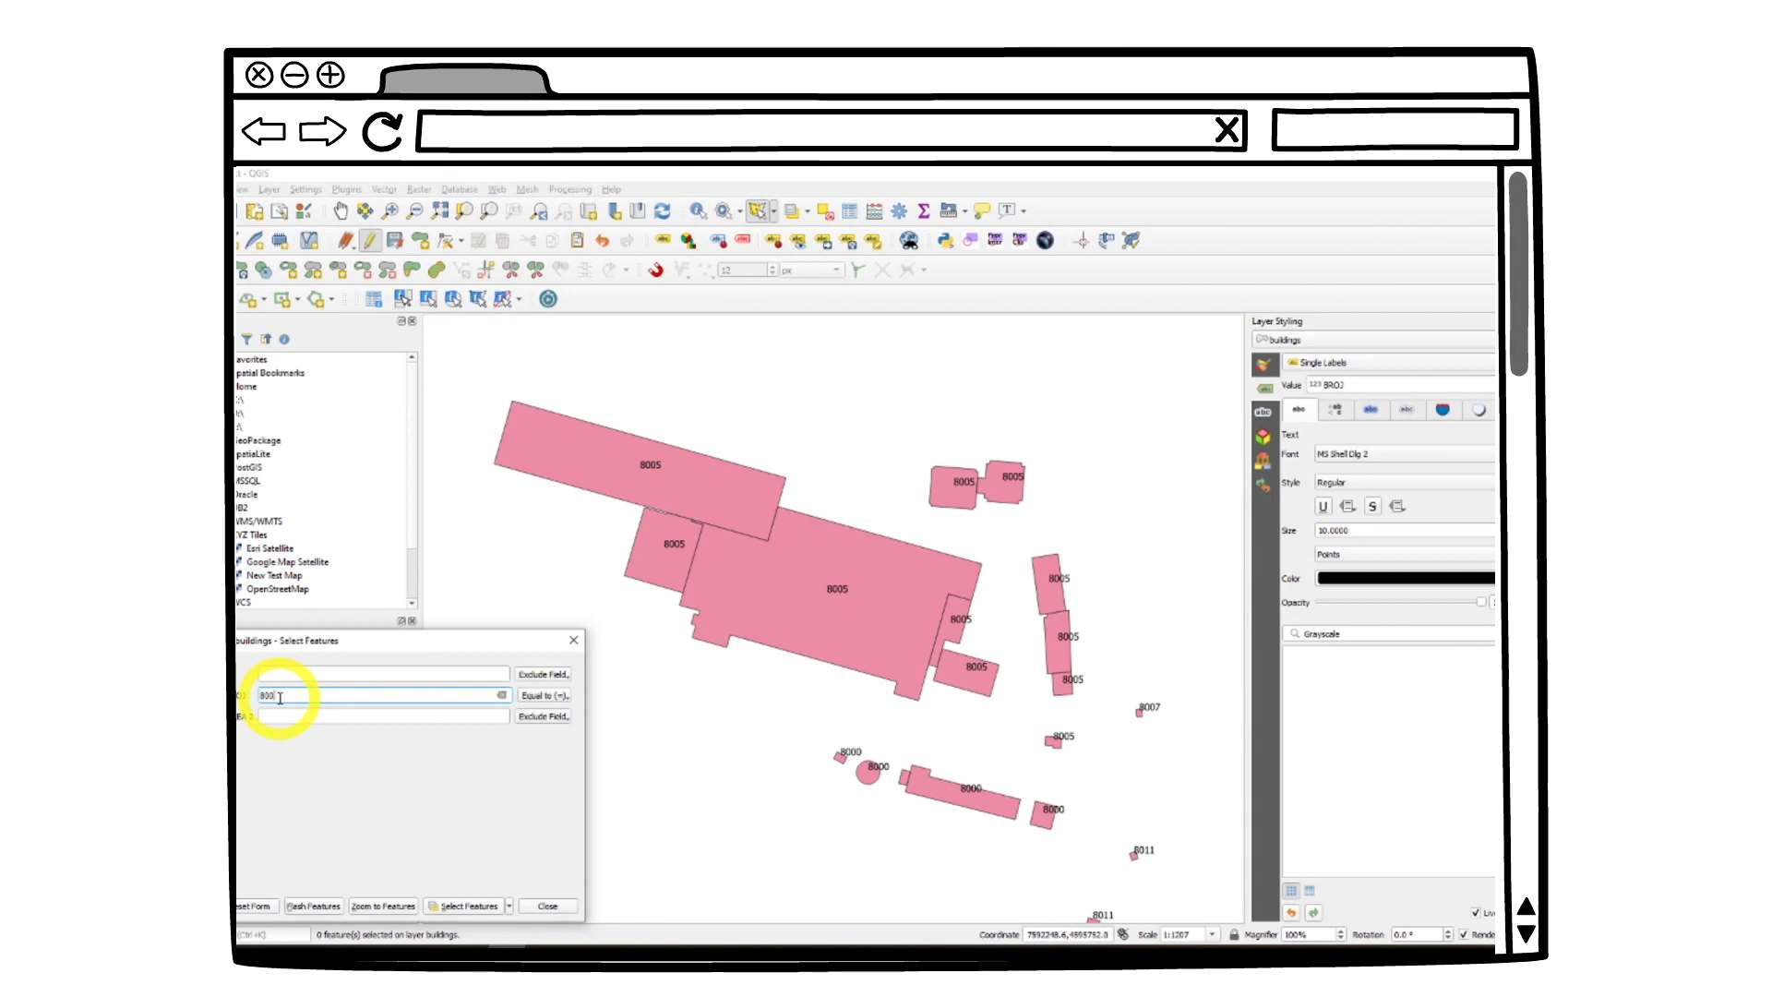
click(457, 904)
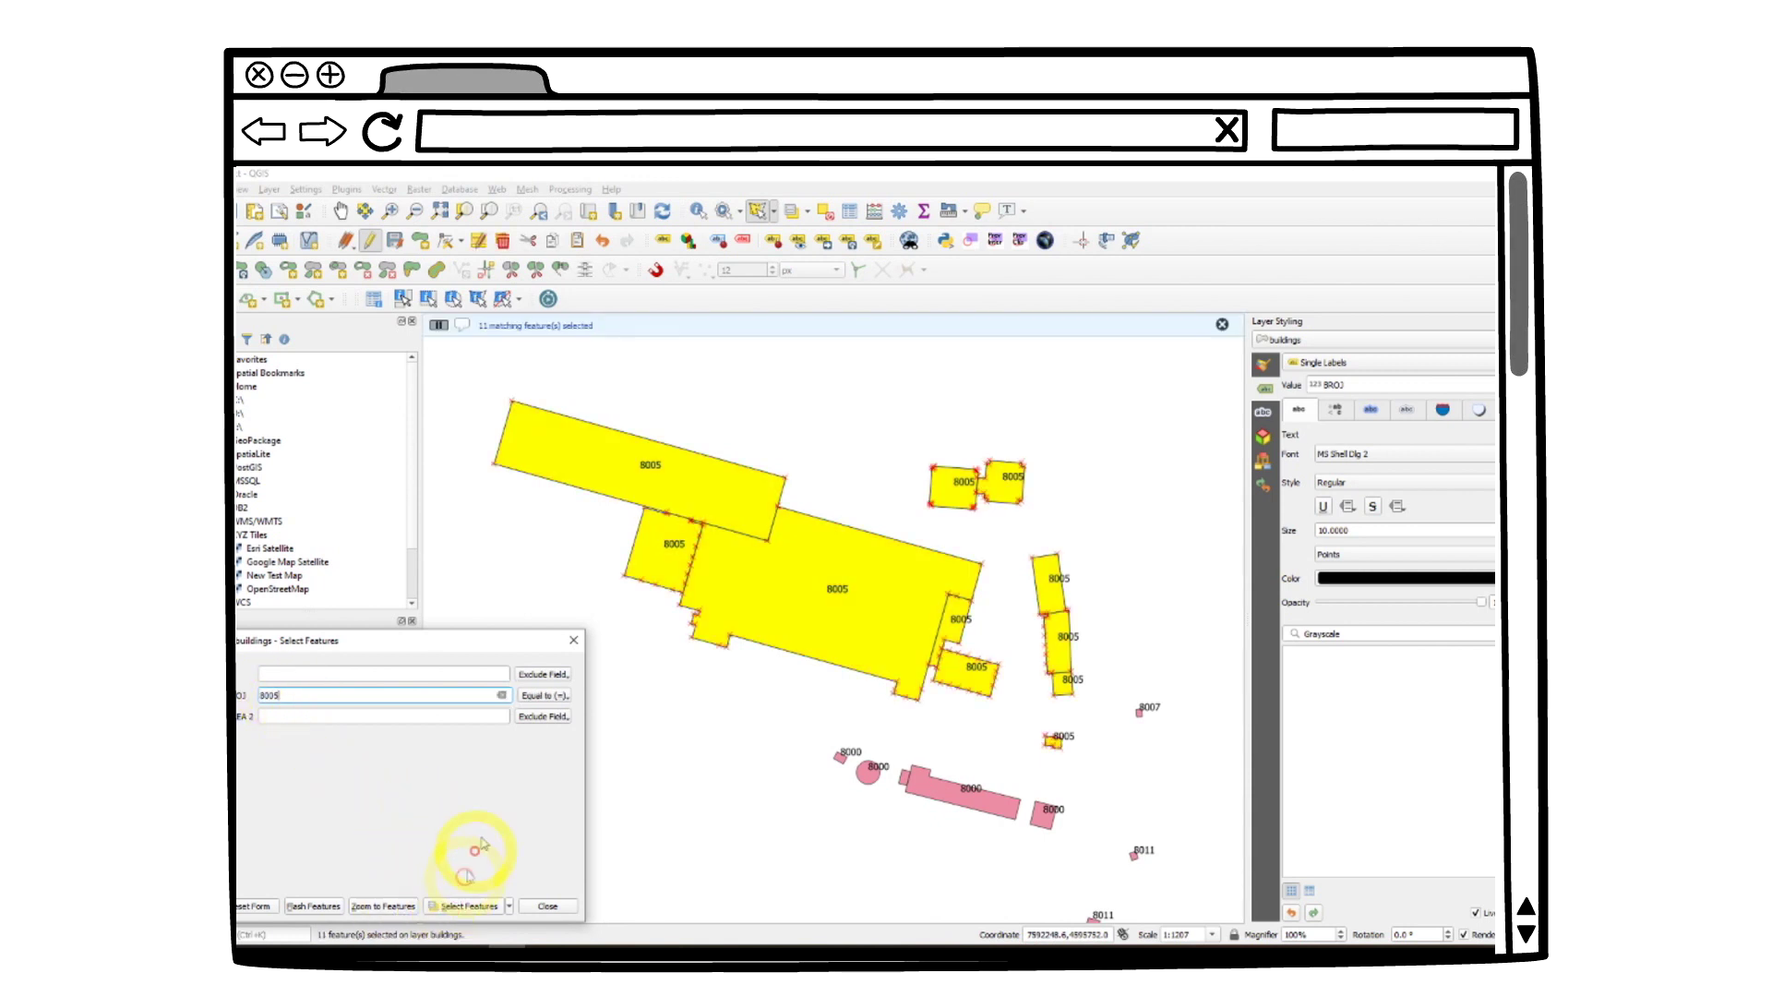
click(563, 275)
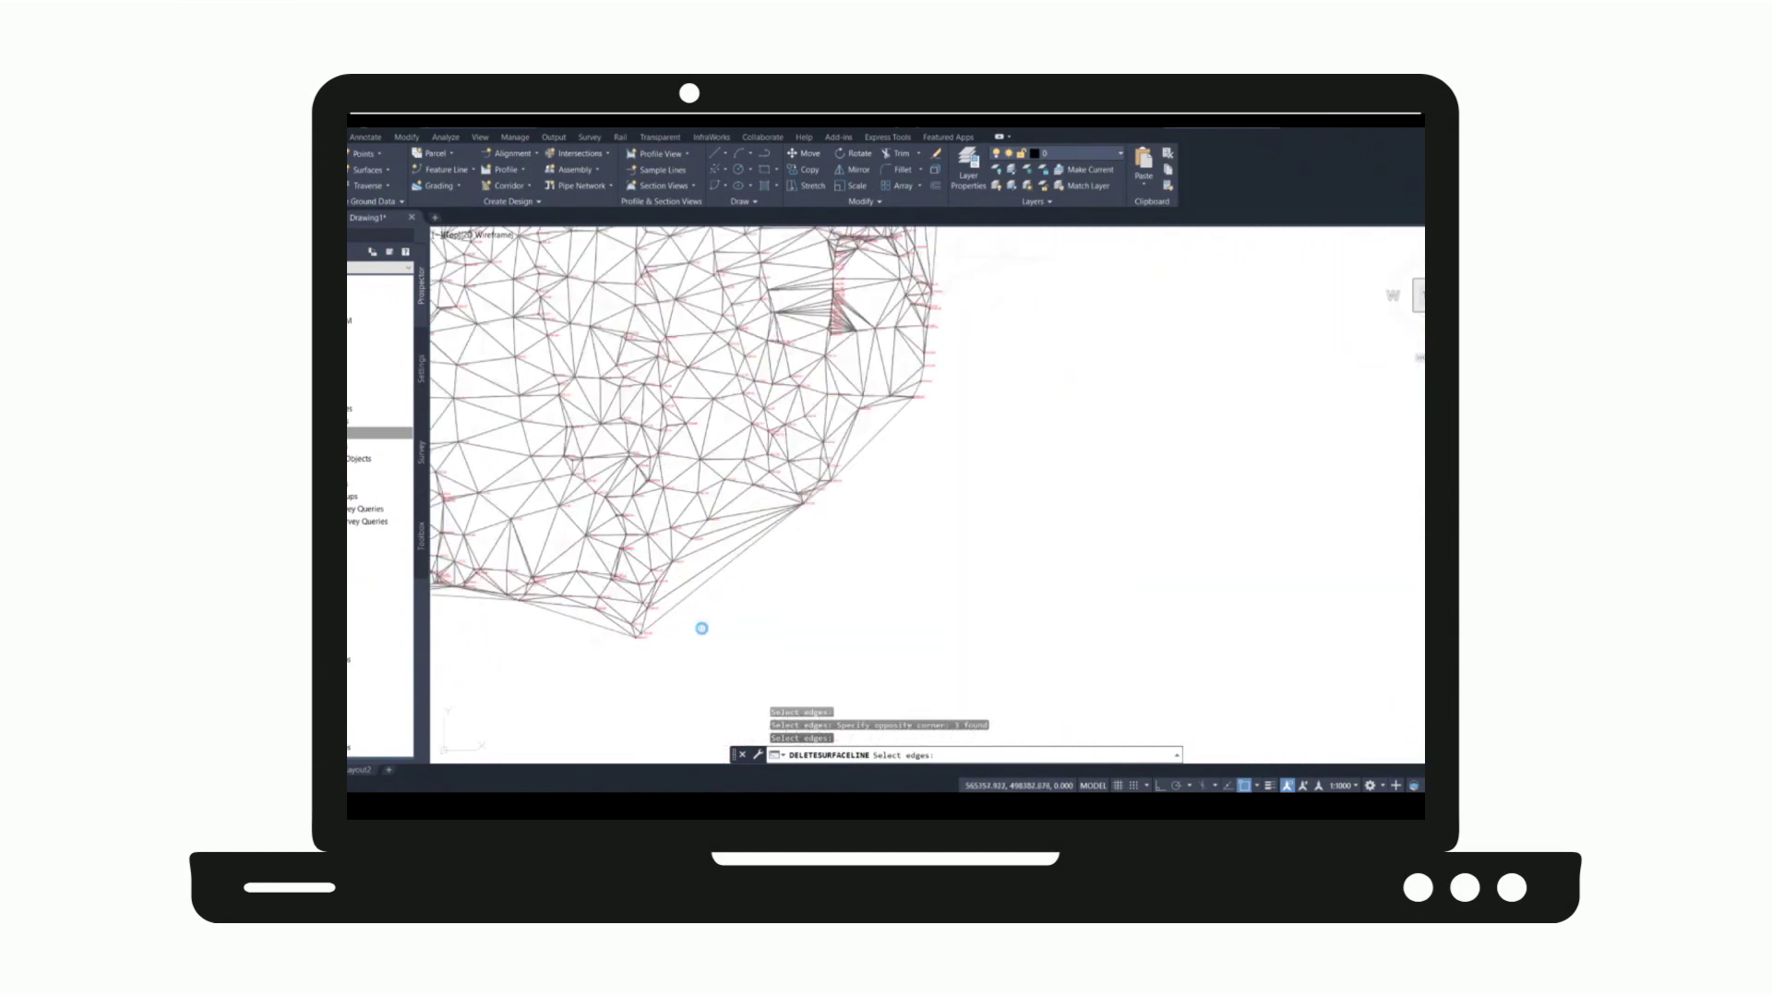
Delete the long boundary triangle edges, including the diagonal and lower-left ones.
click(760, 593)
click(707, 445)
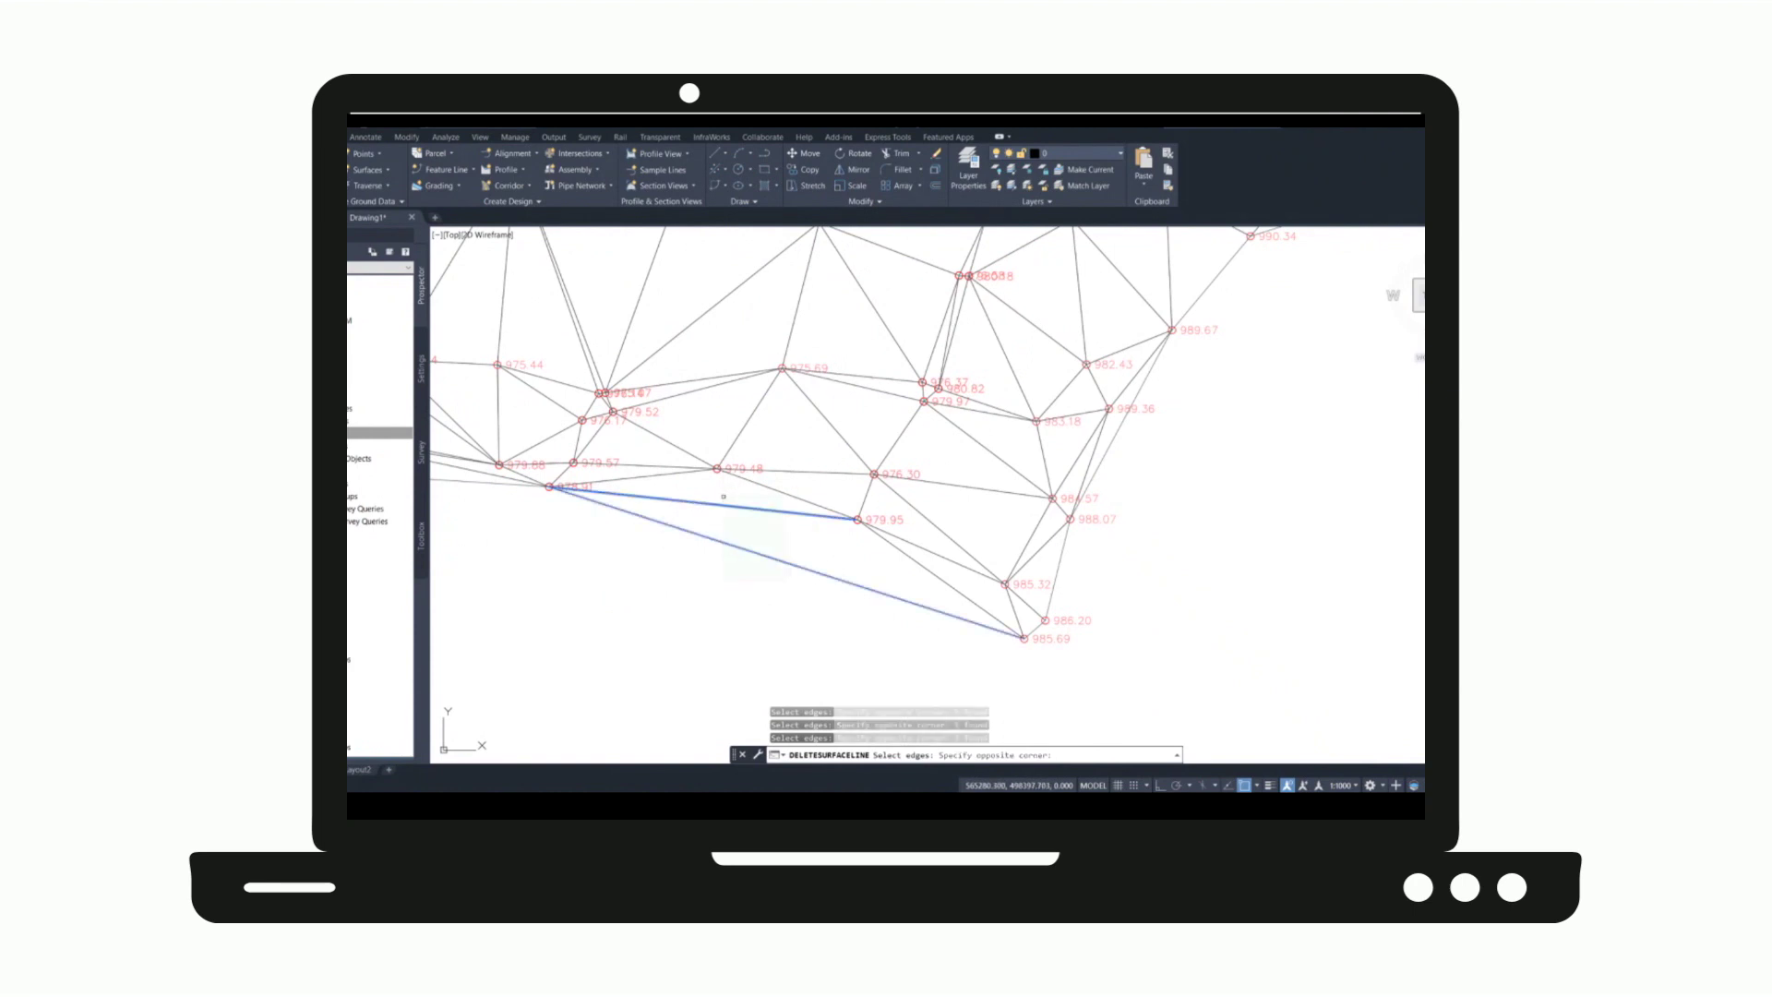
scroll(894, 556, up, 5)
click(796, 515)
scroll(796, 516, down, 3)
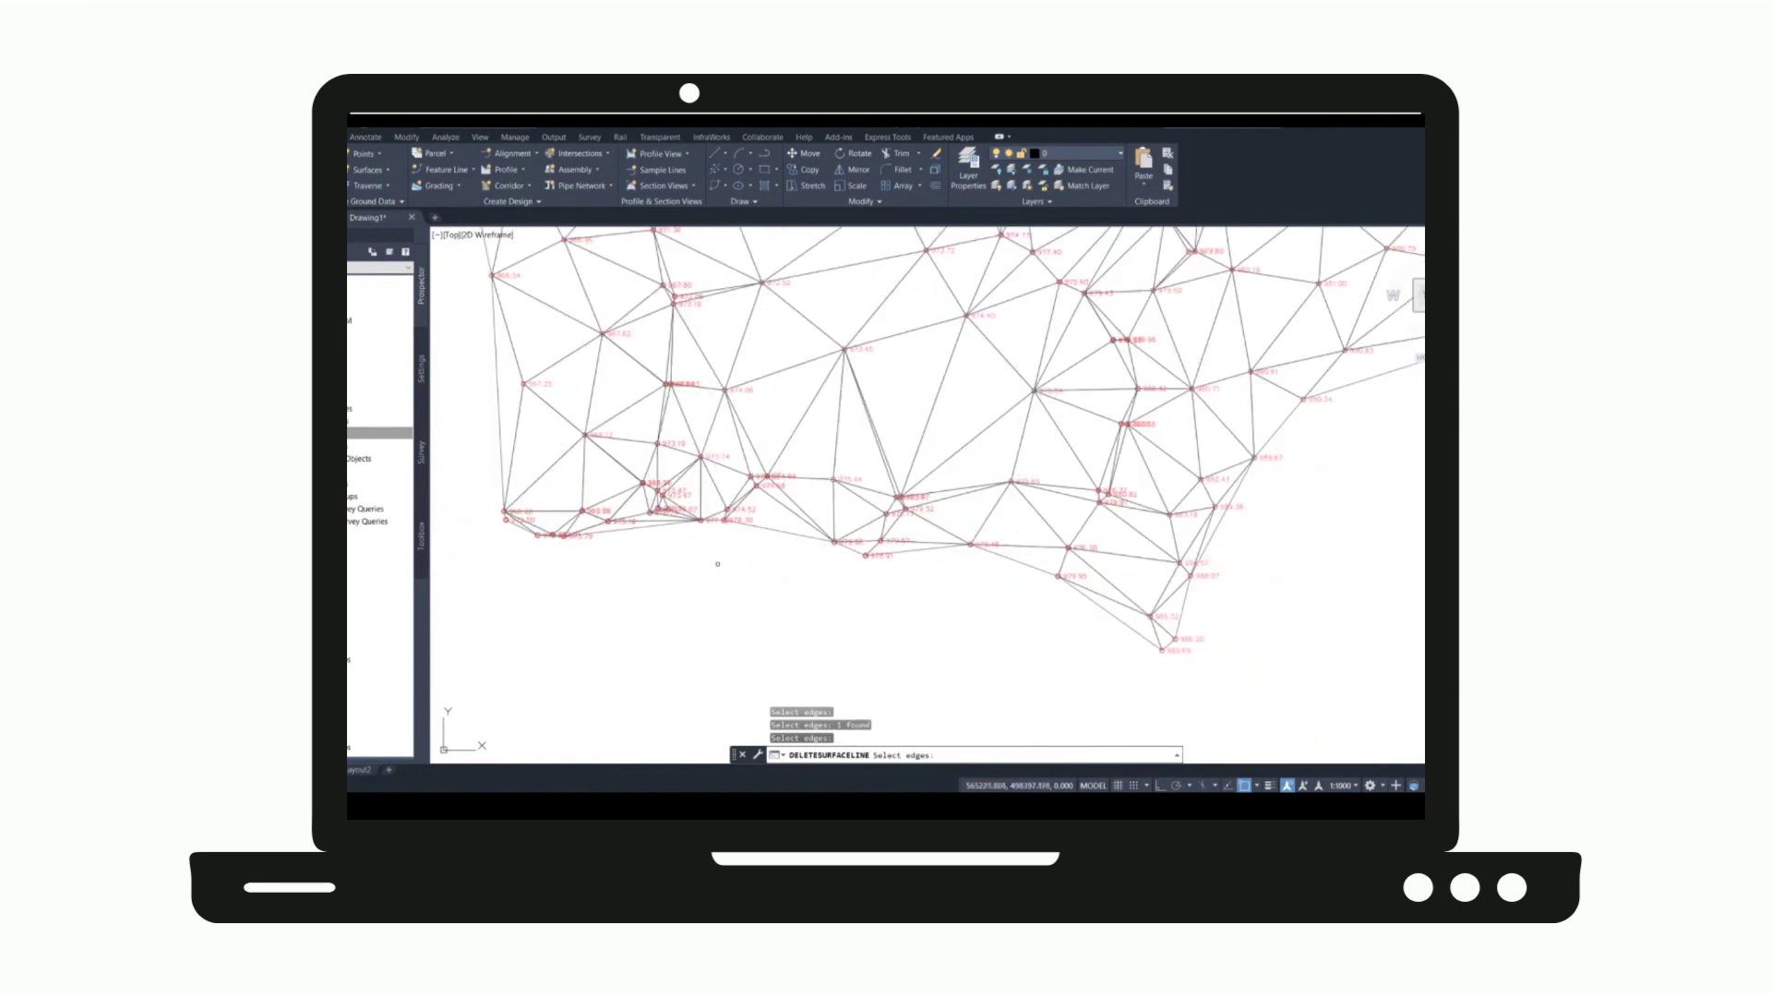
scroll(886, 484, down, 3)
scroll(978, 485, up, 5)
click(977, 485)
click(922, 441)
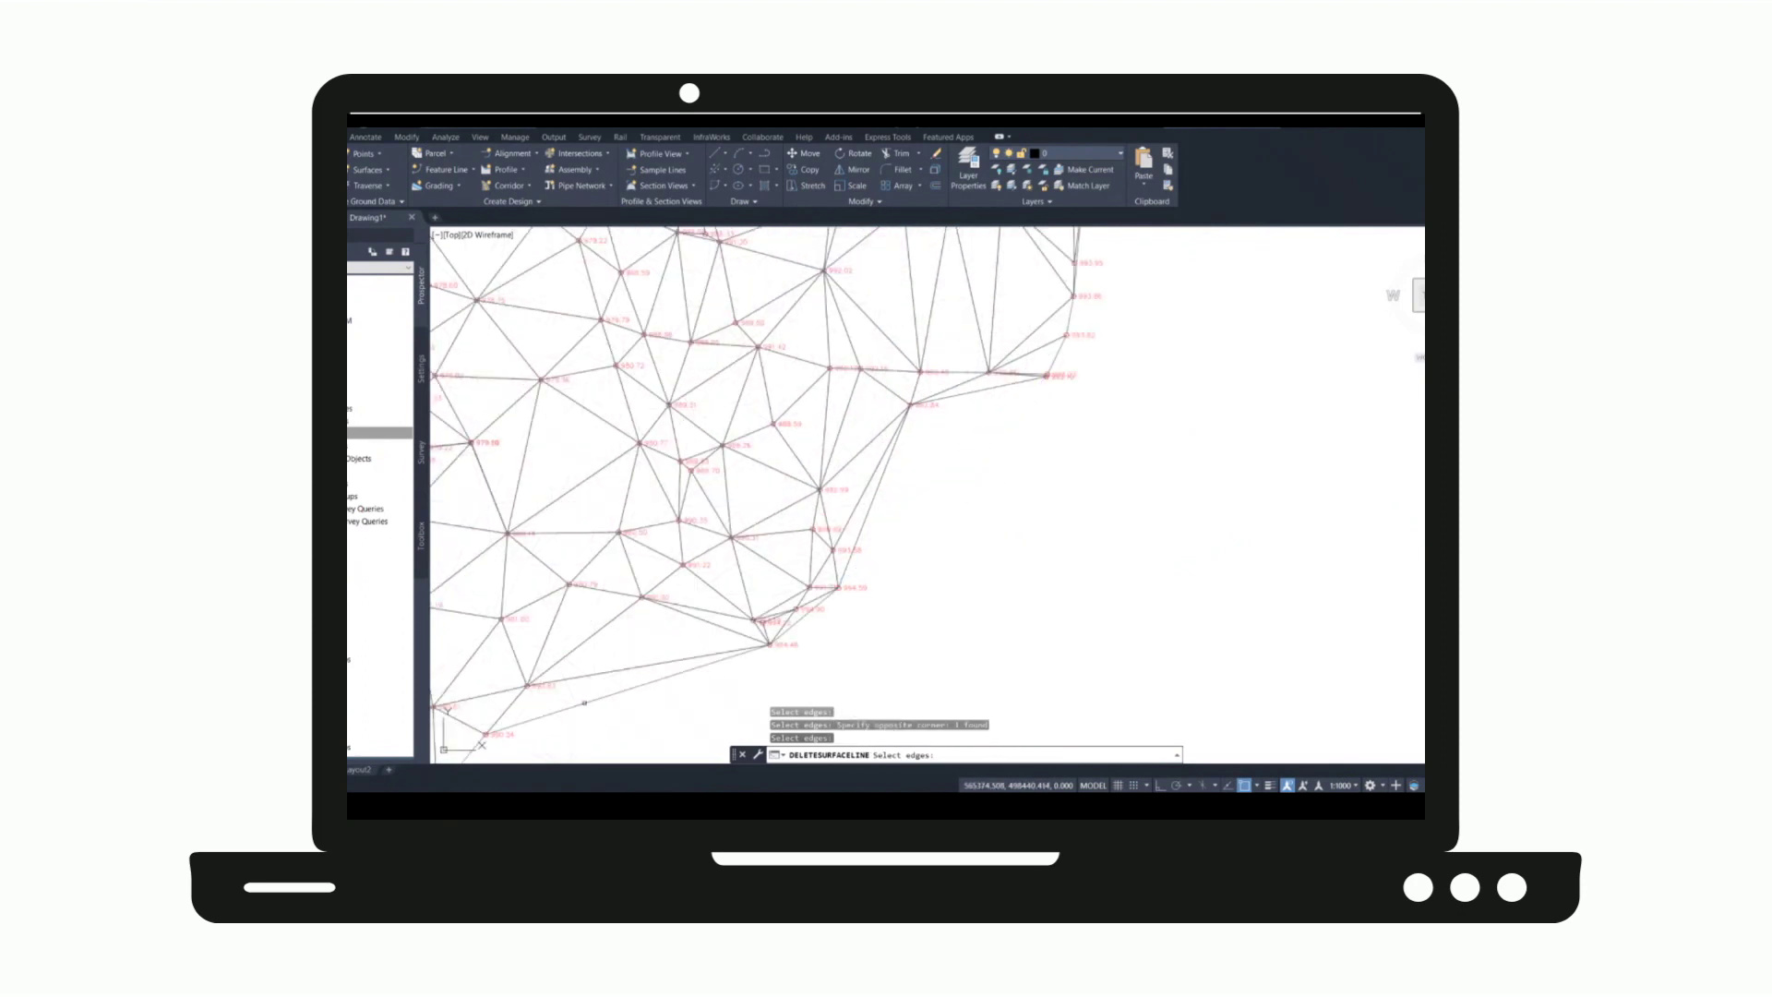
click(584, 703)
scroll(583, 704, down, 3)
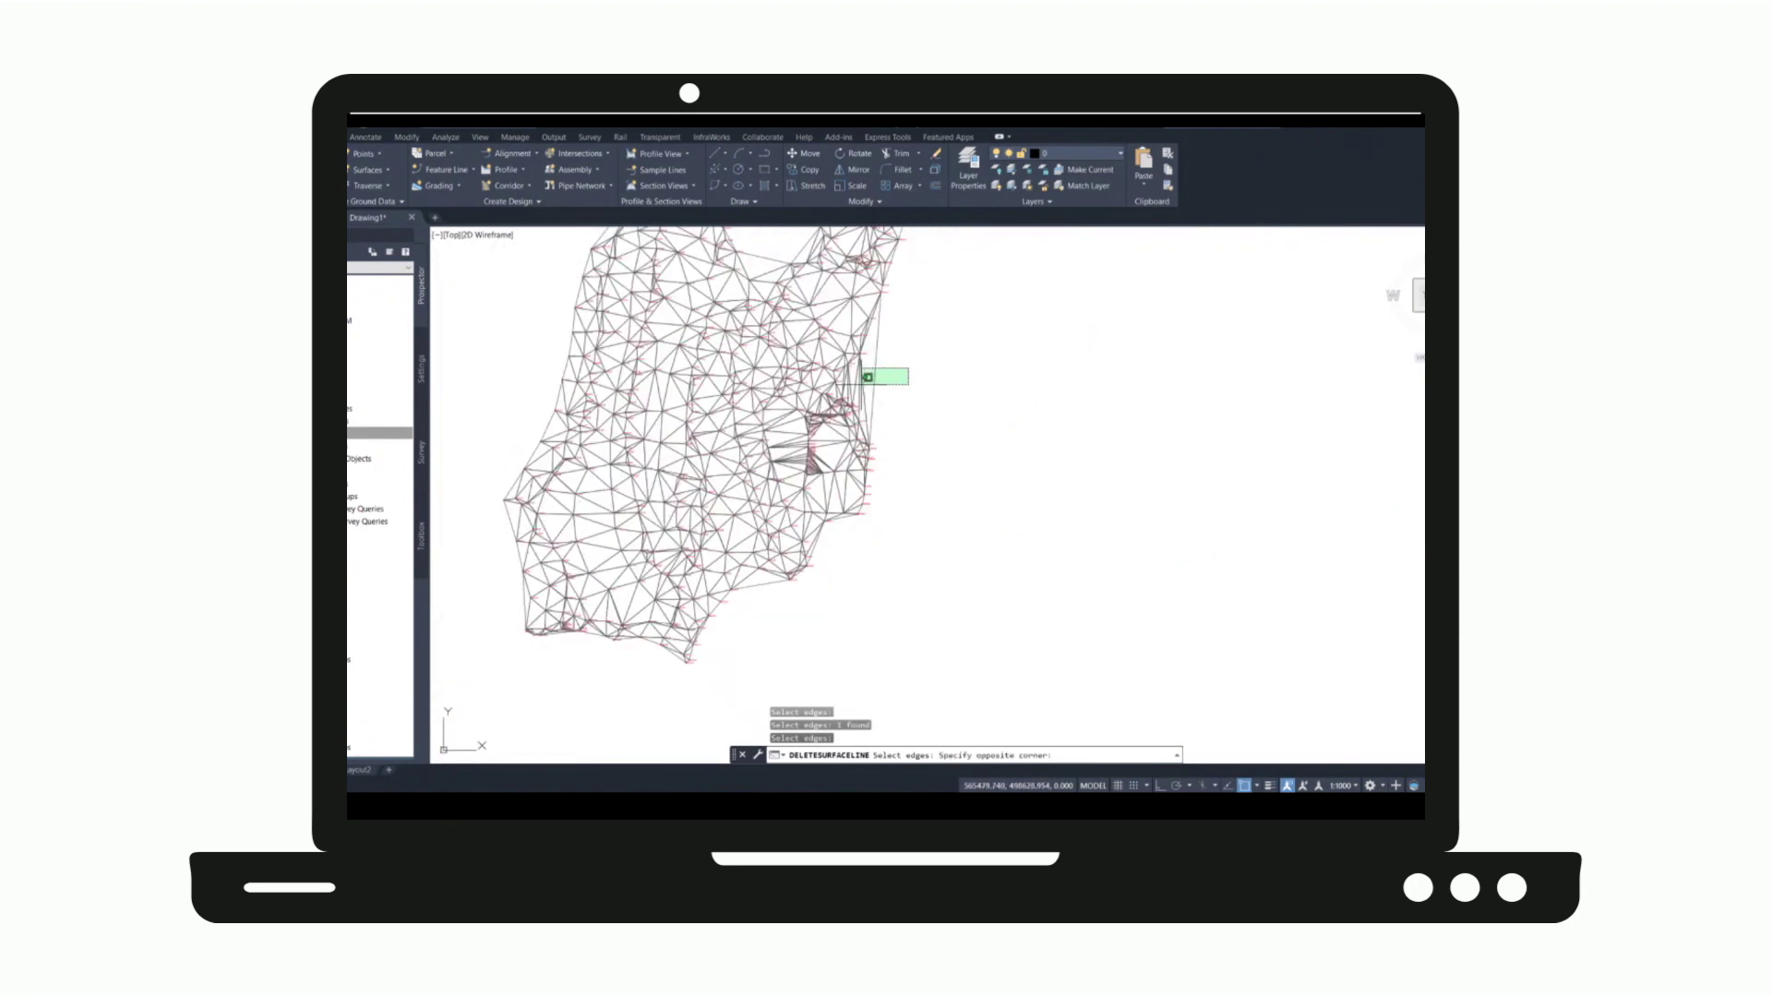